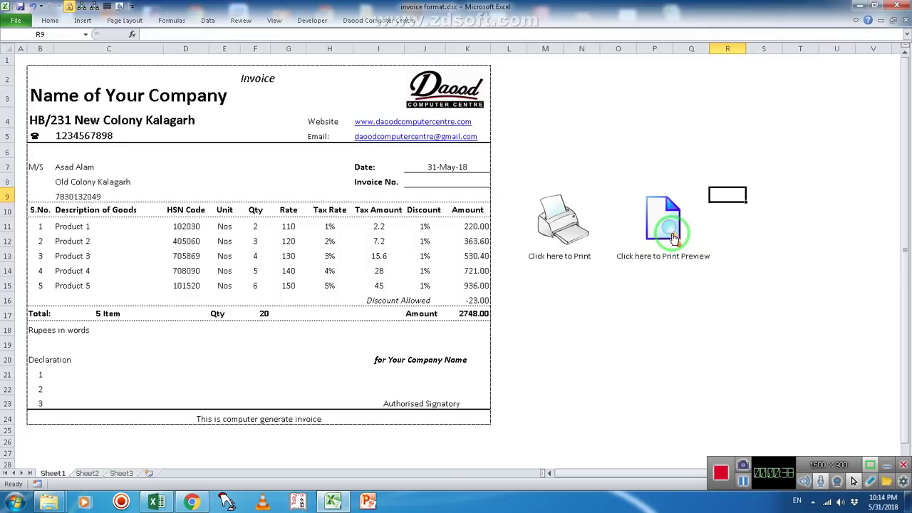
pyautogui.click(673, 237)
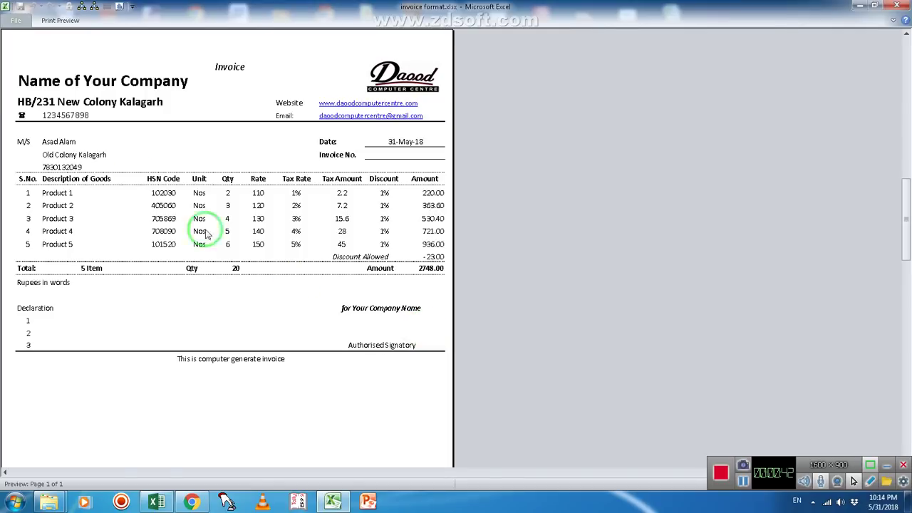
pyautogui.click(57, 21)
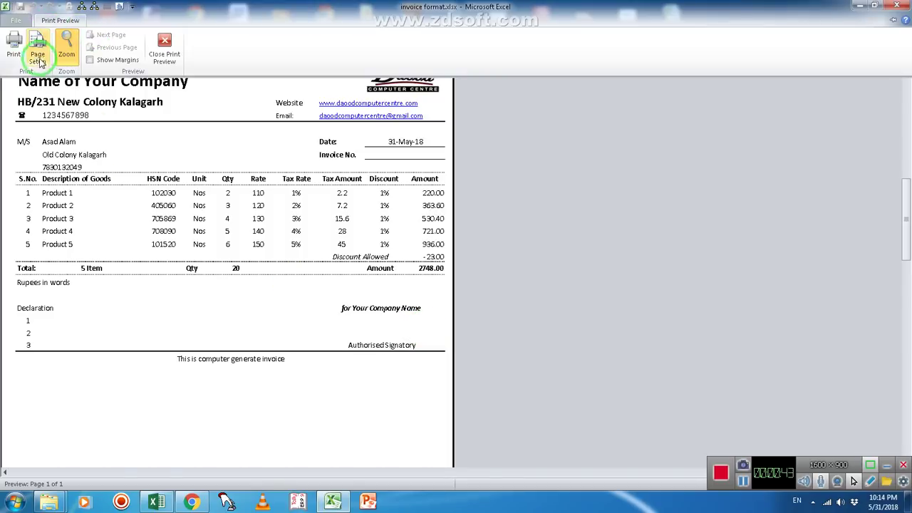
pyautogui.click(16, 61)
pyautogui.click(163, 48)
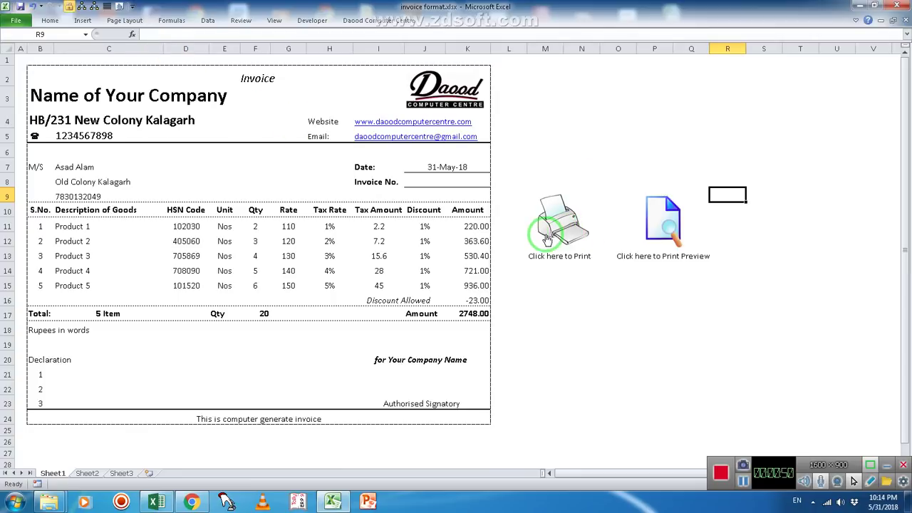
pyautogui.click(25, 27)
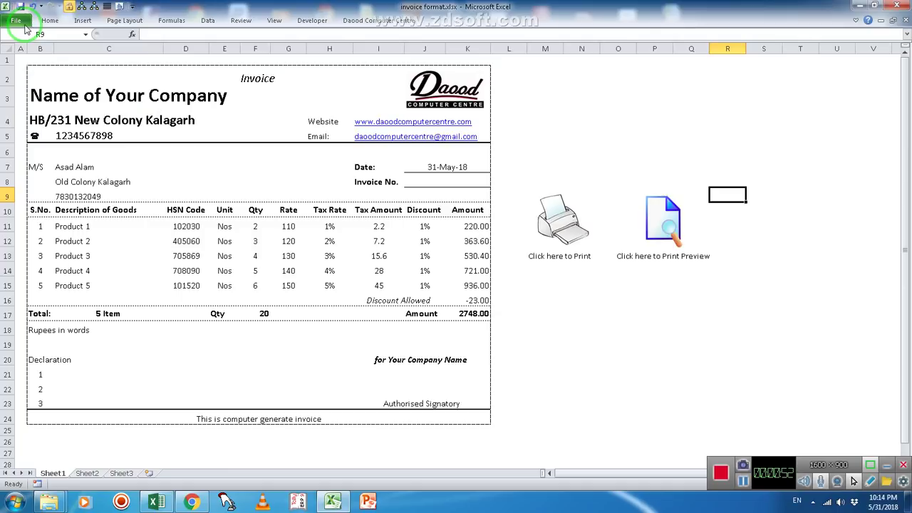
pyautogui.click(28, 169)
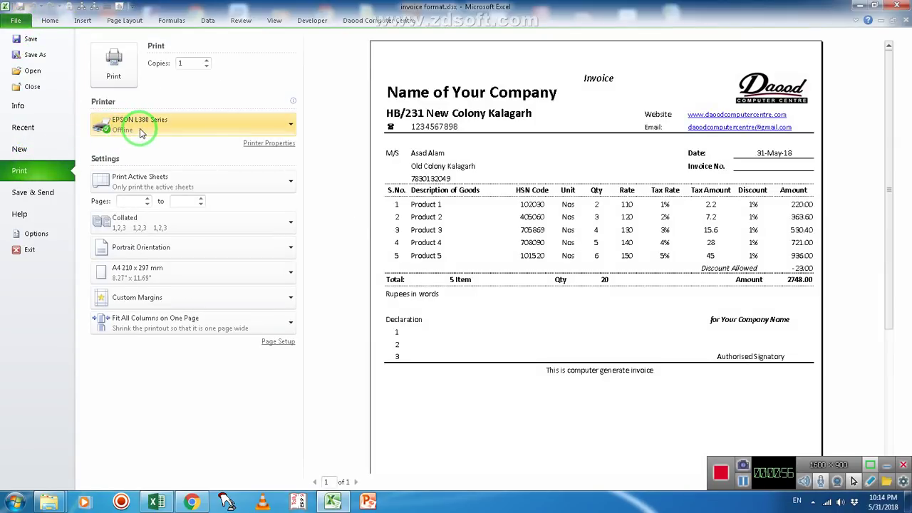
pyautogui.click(139, 128)
pyautogui.click(117, 157)
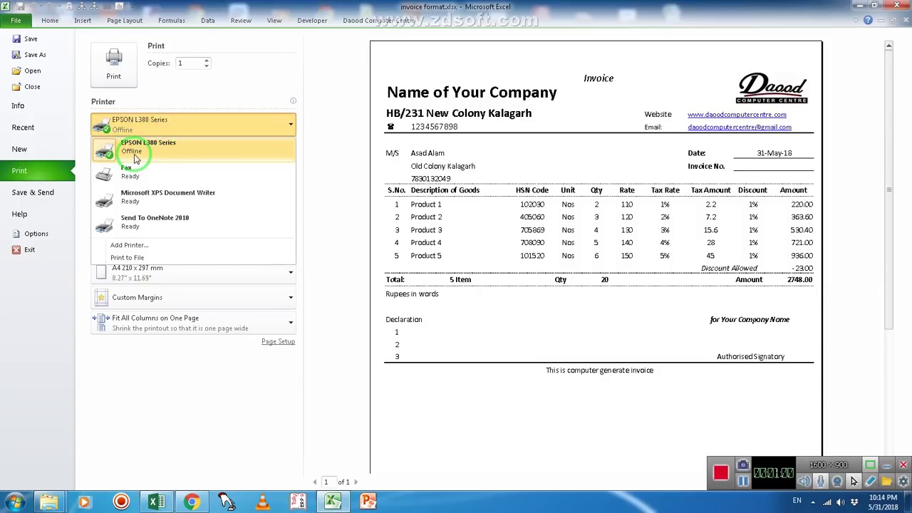
pyautogui.click(16, 22)
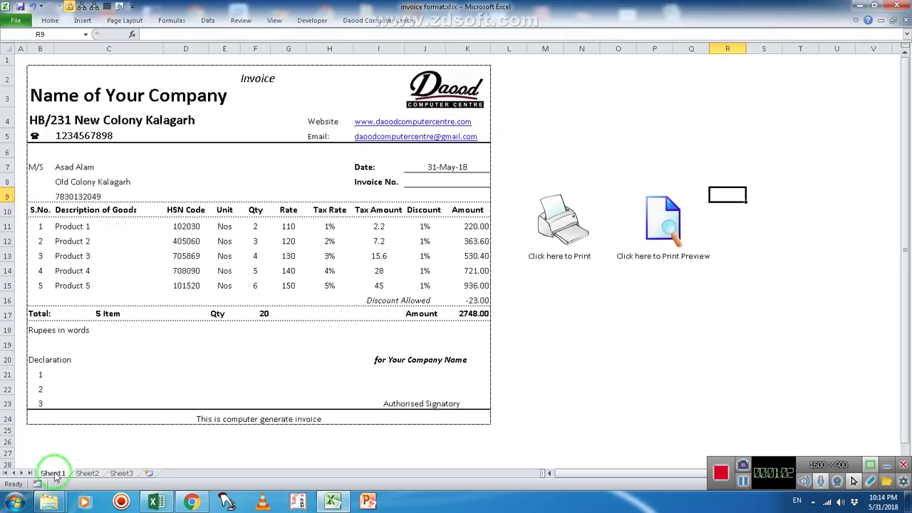
# Step: Make EPSON L380 Series the default printer in Devices and Printers, then close the window
pyautogui.click(17, 502)
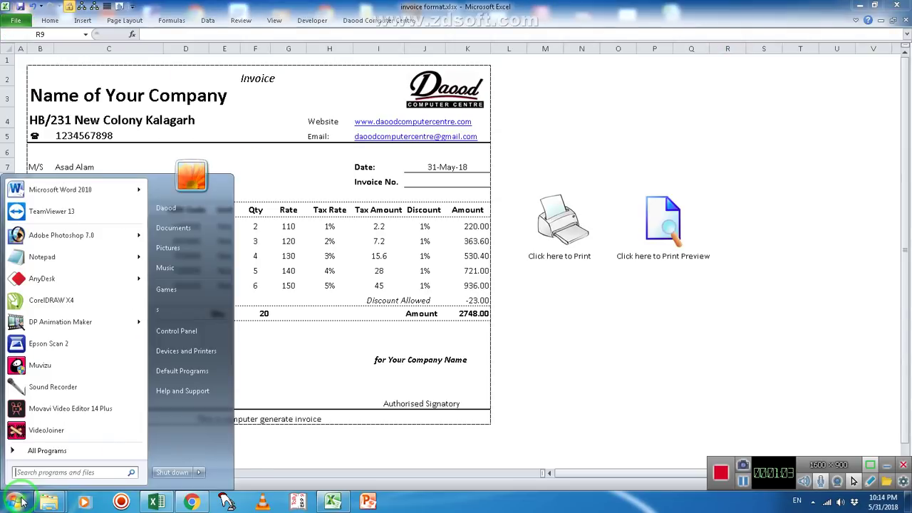
pyautogui.click(186, 351)
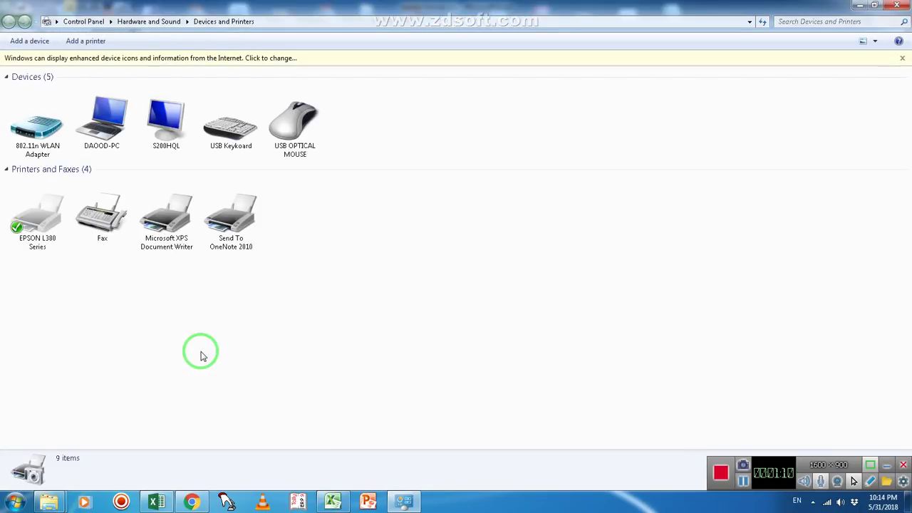
pyautogui.click(40, 232)
pyautogui.rightClick(41, 231)
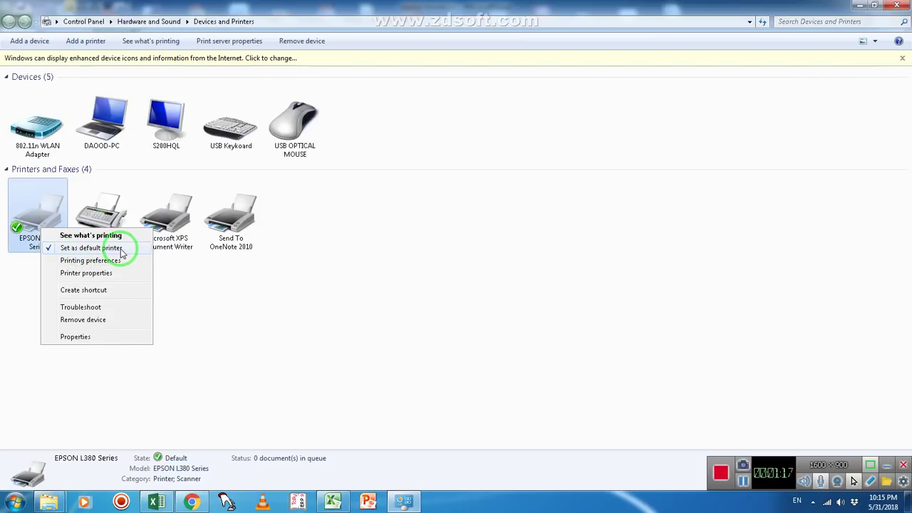
pyautogui.click(895, 6)
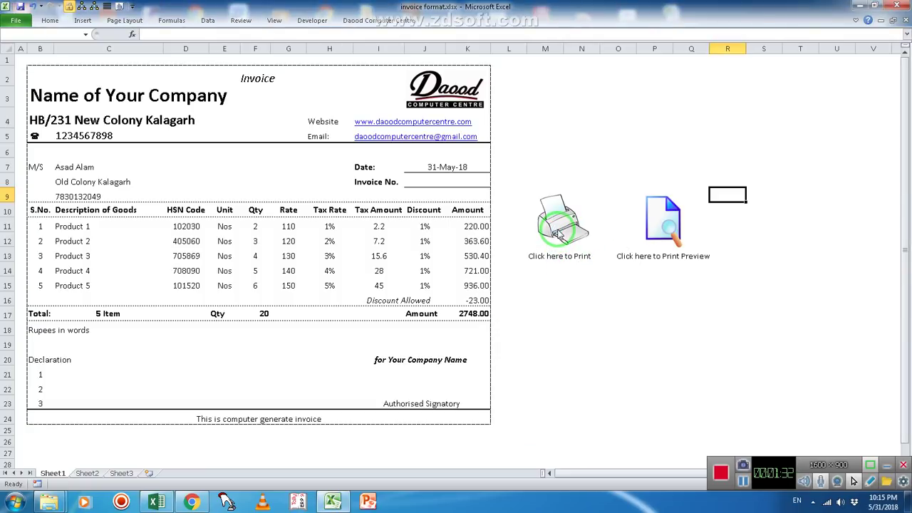
# Step: Test the printer picture's print macro and dismiss the EPSON not-ready message
pyautogui.click(559, 233)
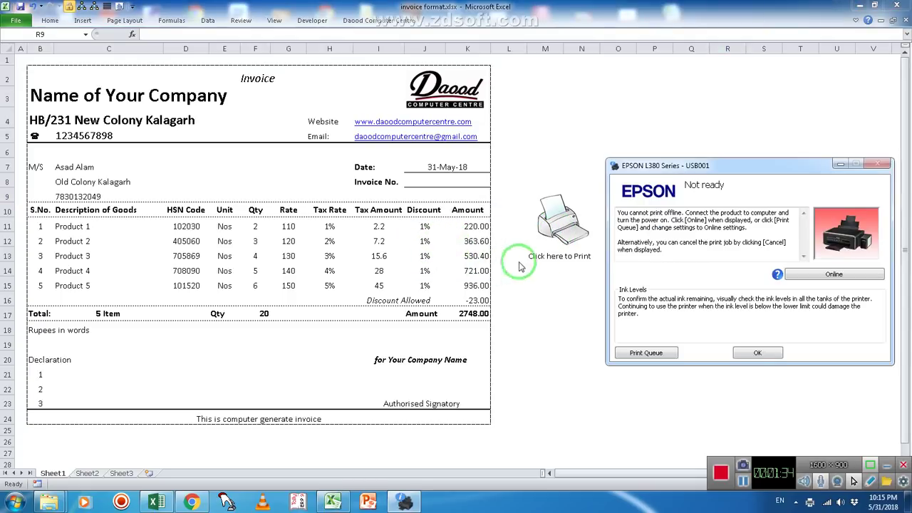
pyautogui.click(667, 165)
pyautogui.moveTo(667, 167); pyautogui.dragTo(319, 143)
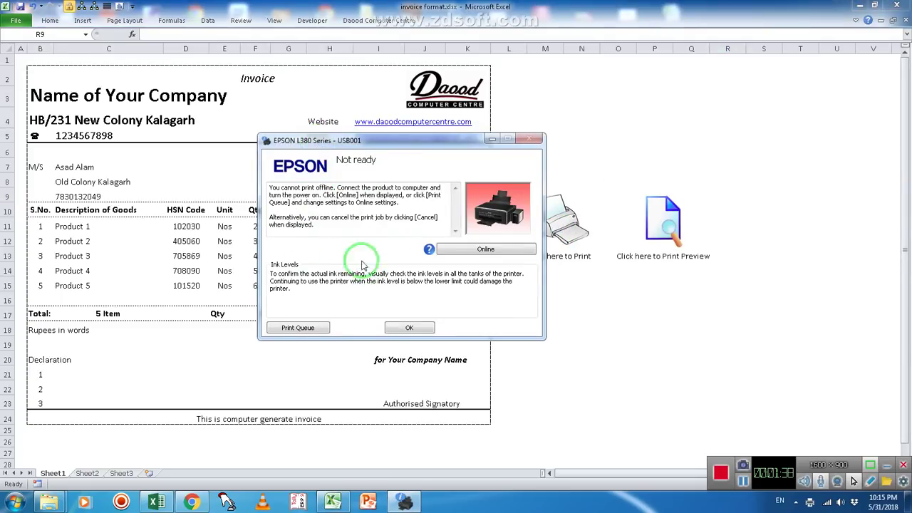
pyautogui.click(416, 329)
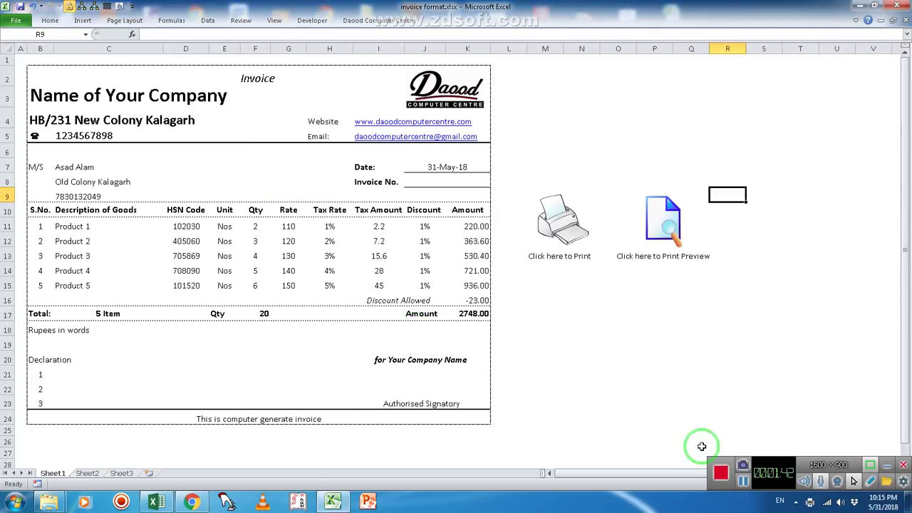
# Step: Cancel the invoice format.xlsx job in the EPSON print queue and close the queue
pyautogui.click(798, 501)
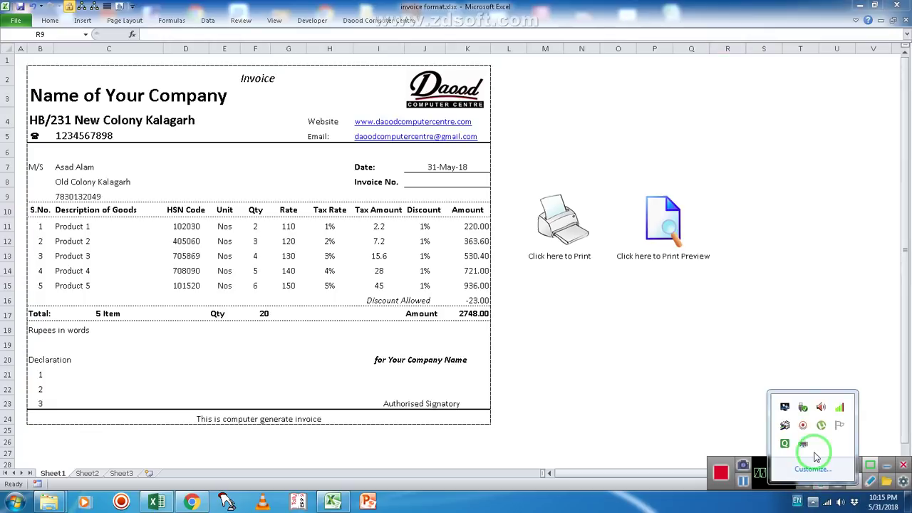
pyautogui.doubleClick(803, 443)
pyautogui.moveTo(271, 74); pyautogui.dragTo(312, 144)
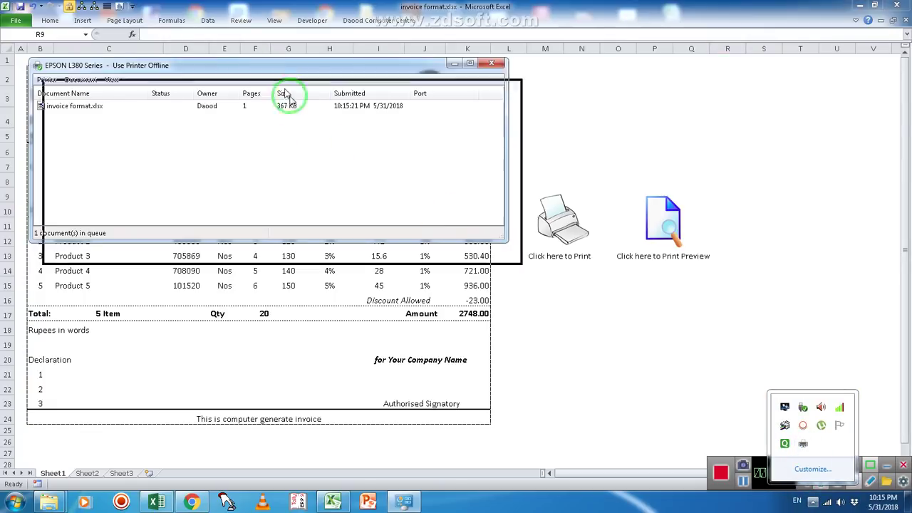
pyautogui.click(121, 181)
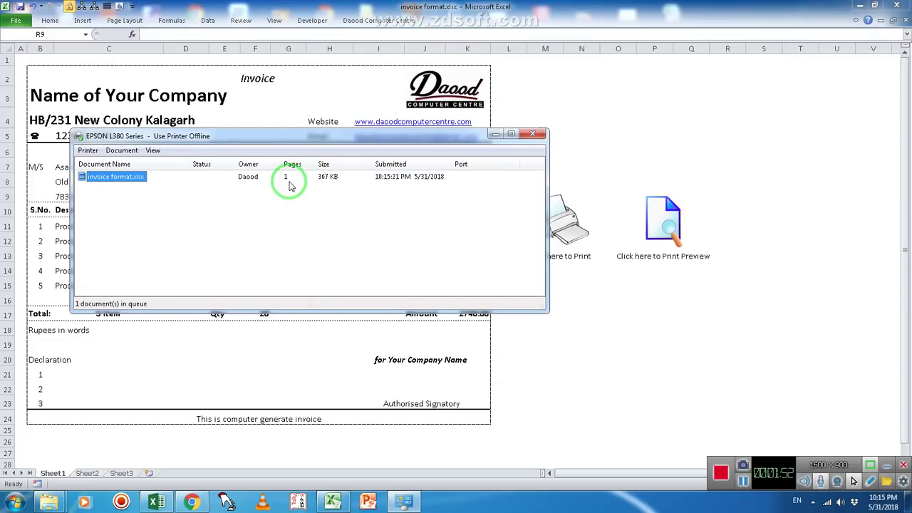
pyautogui.rightClick(142, 178)
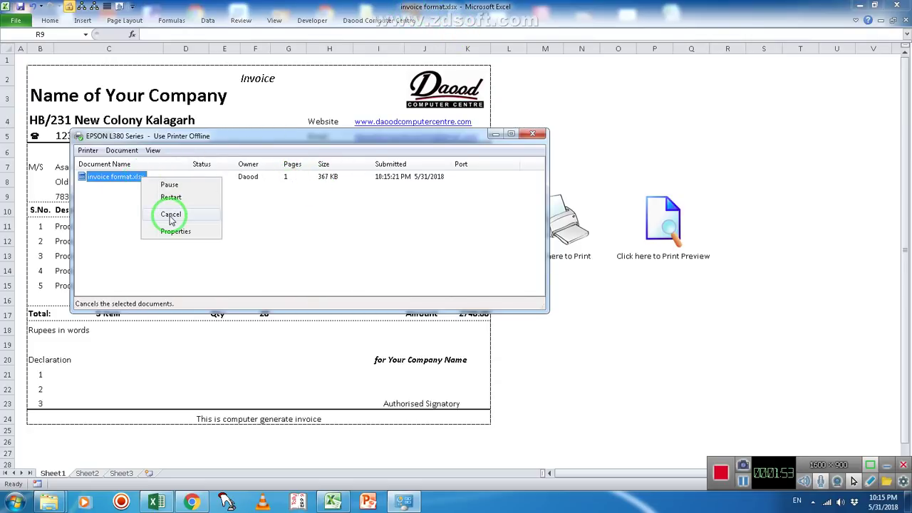
pyautogui.click(171, 214)
pyautogui.click(483, 259)
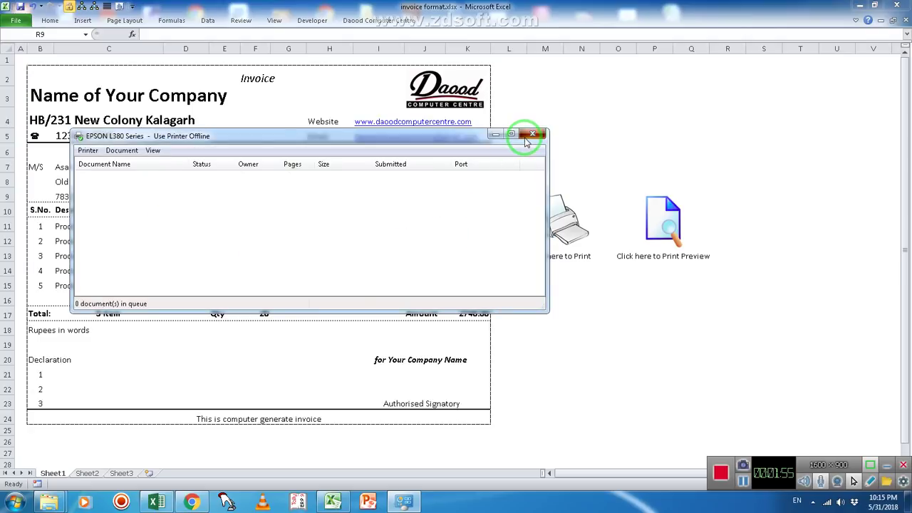
pyautogui.click(531, 134)
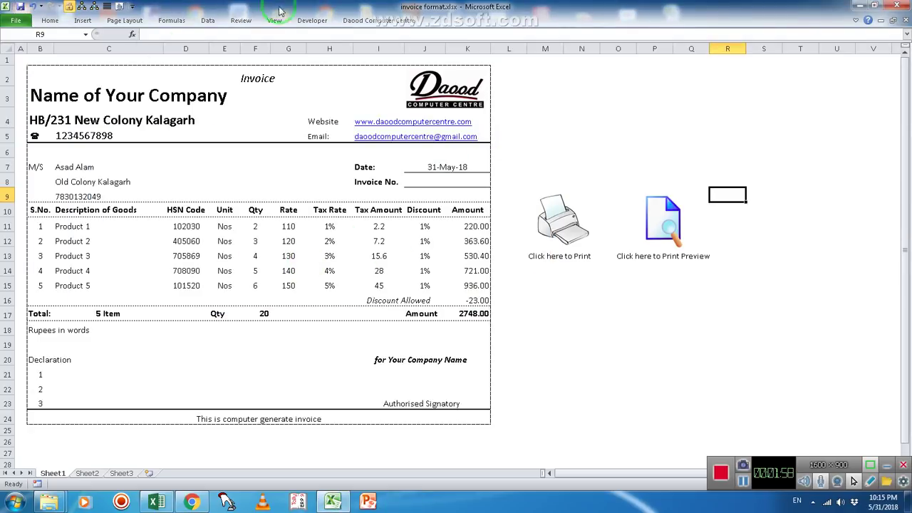
pyautogui.click(313, 21)
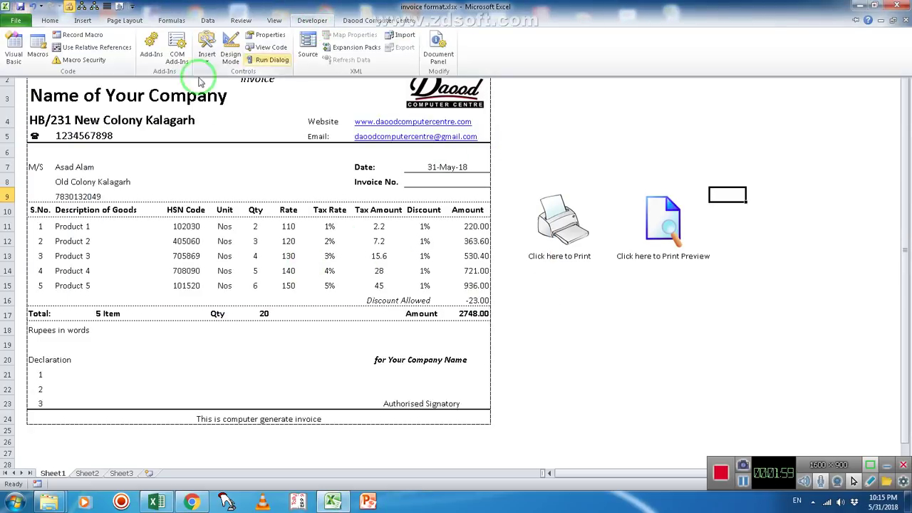
pyautogui.click(14, 53)
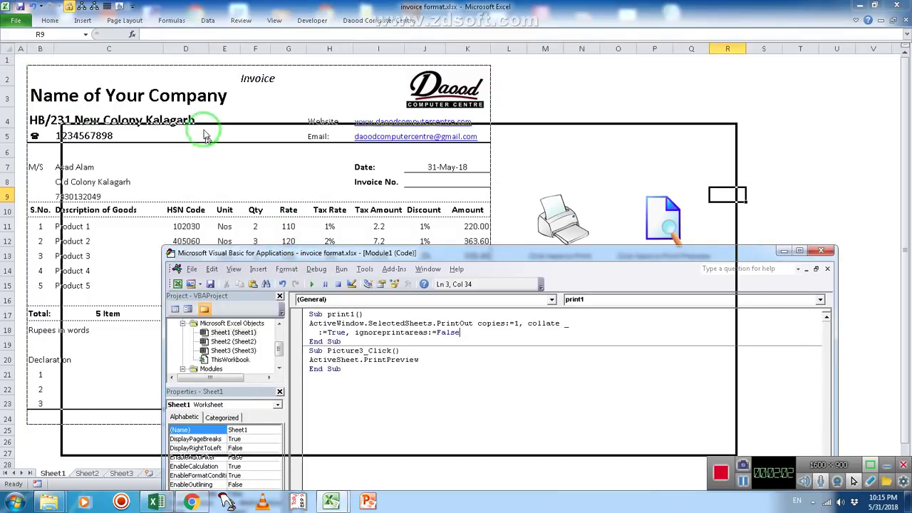
pyautogui.moveTo(305, 252); pyautogui.dragTo(189, 116)
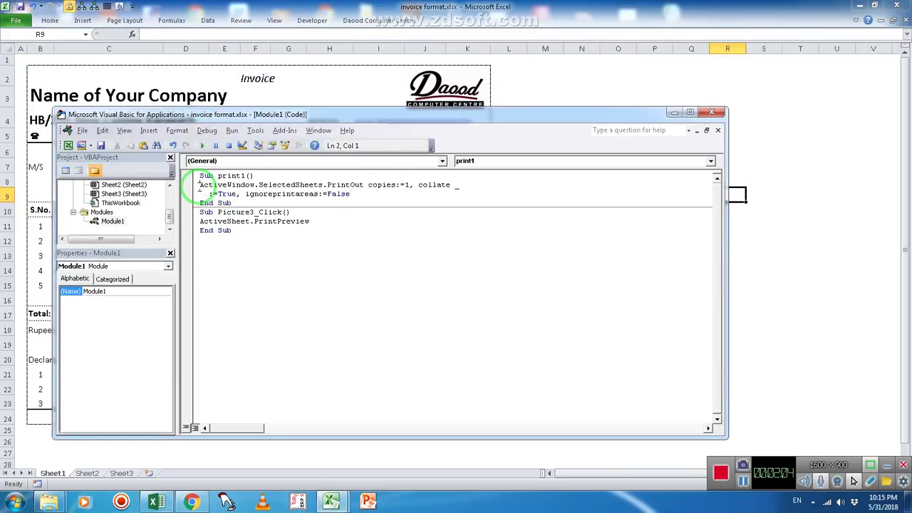
pyautogui.moveTo(199, 187); pyautogui.dragTo(351, 196)
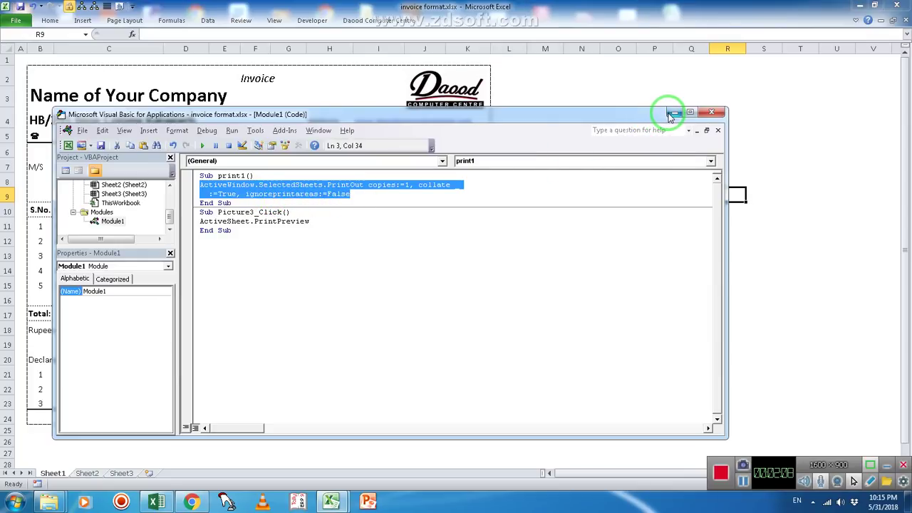
pyautogui.click(669, 114)
pyautogui.click(588, 165)
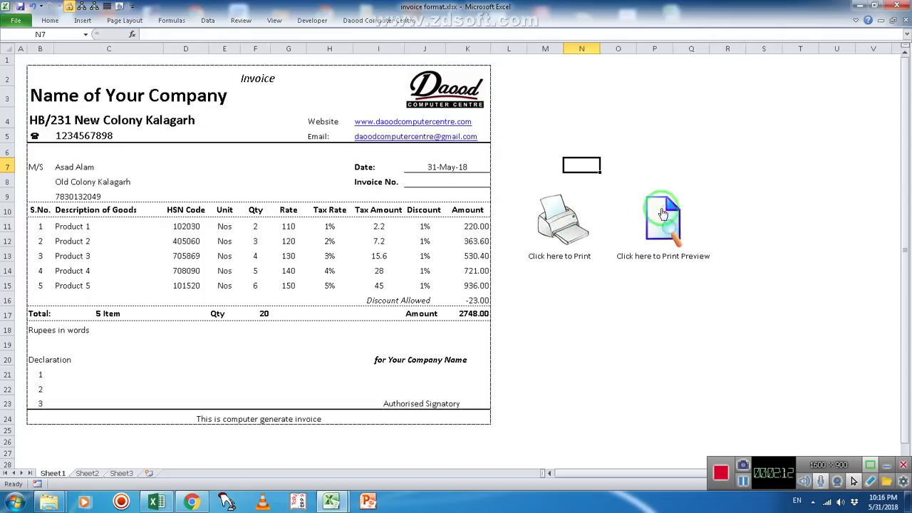
# Step: Insert the Pepsi glass image 555.jpg at cell N15 and drag it right of the preview picture
pyautogui.click(580, 282)
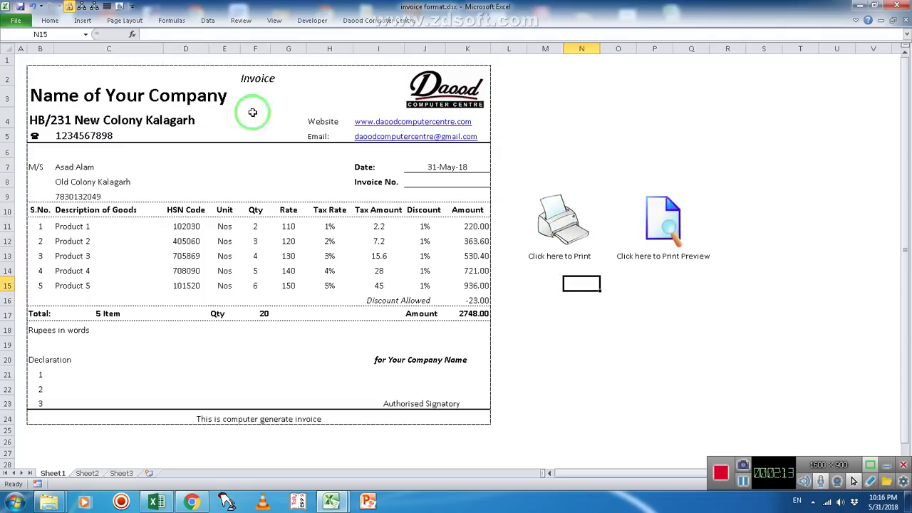
pyautogui.click(83, 21)
pyautogui.click(75, 44)
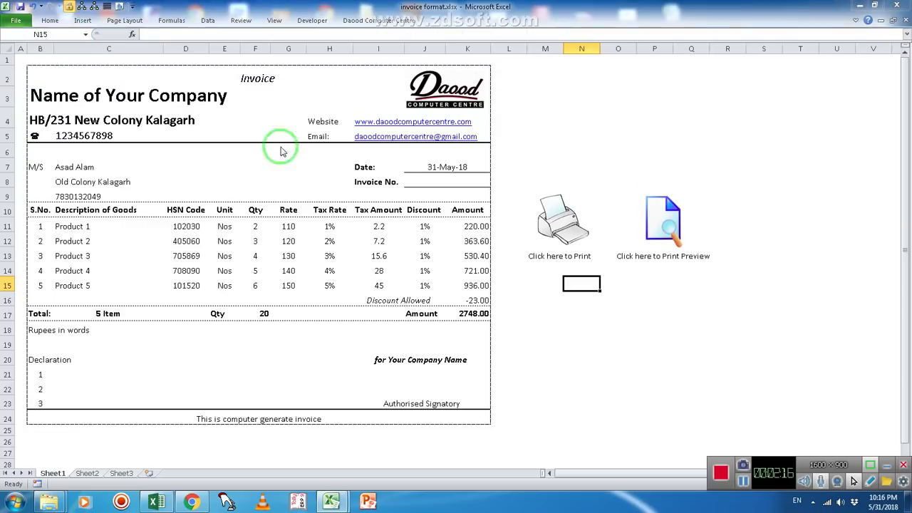
pyautogui.scroll(-3, 509, 234)
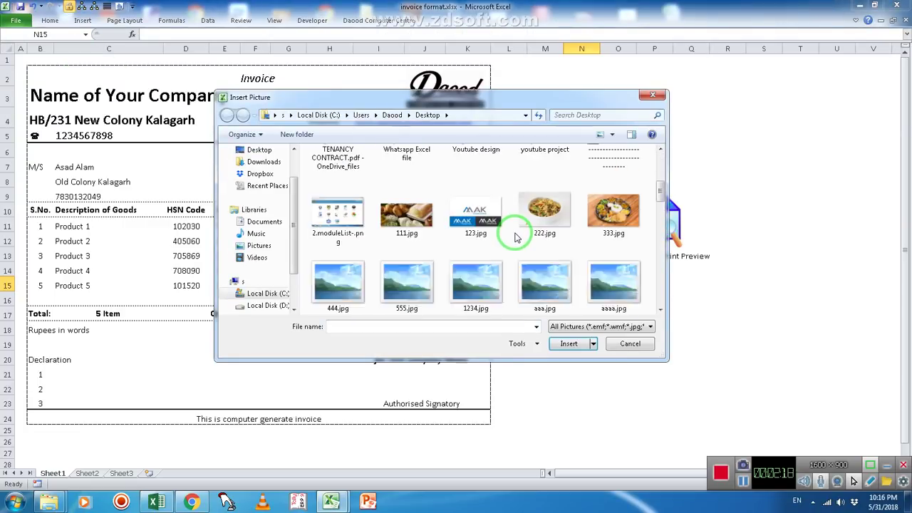
pyautogui.scroll(-2, 529, 248)
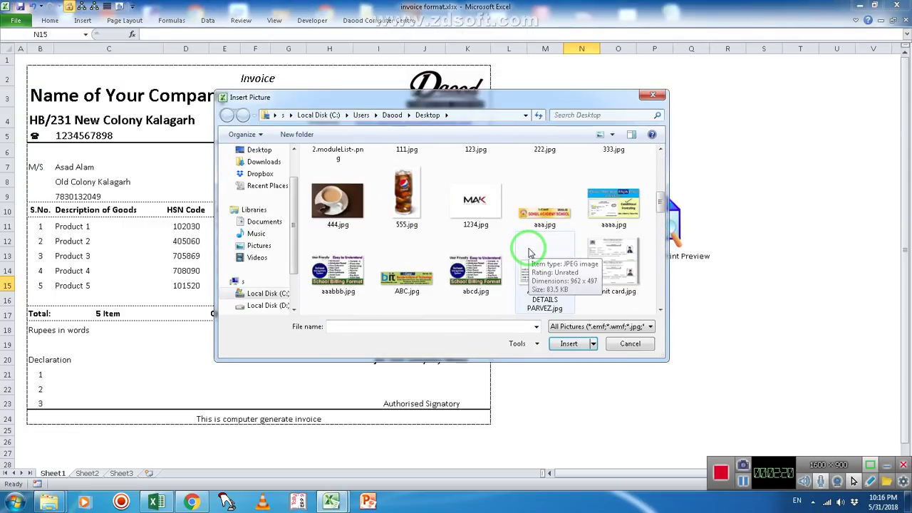
pyautogui.scroll(-3, 529, 254)
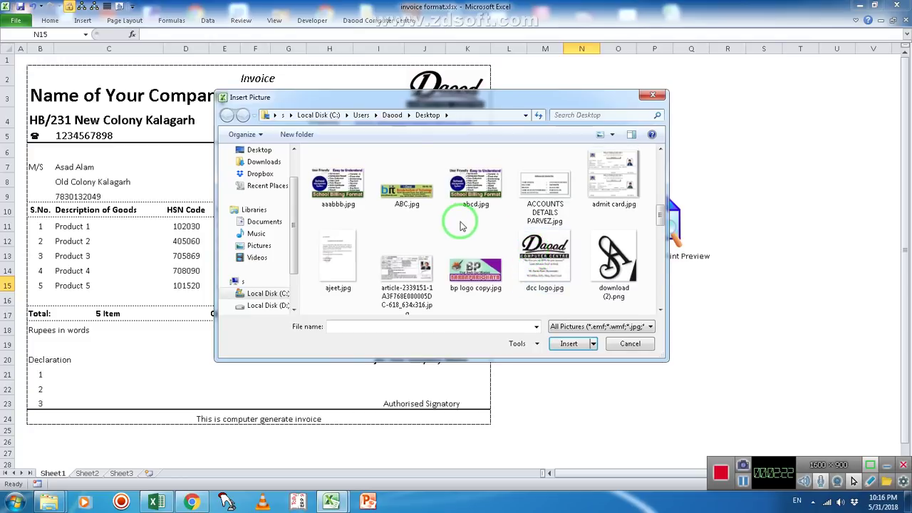
pyautogui.scroll(1, 458, 221)
pyautogui.click(401, 198)
pyautogui.click(568, 343)
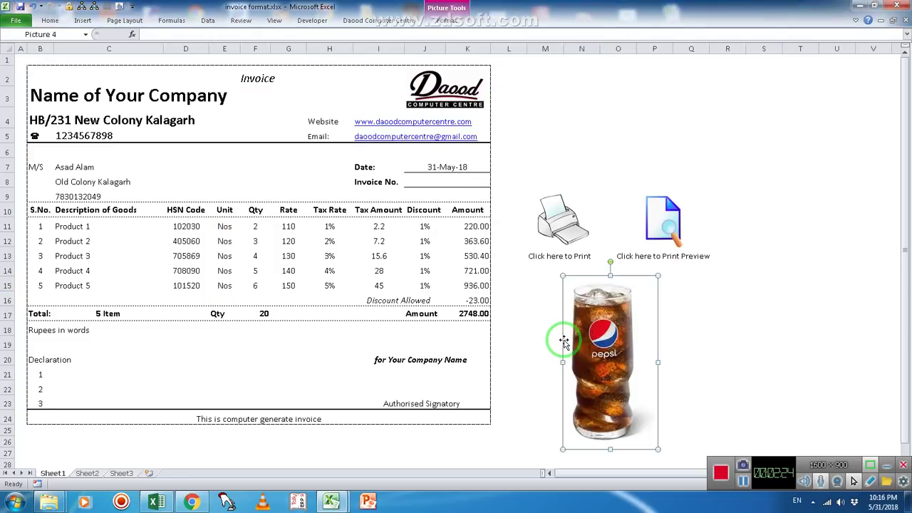
pyautogui.moveTo(591, 356); pyautogui.dragTo(746, 207)
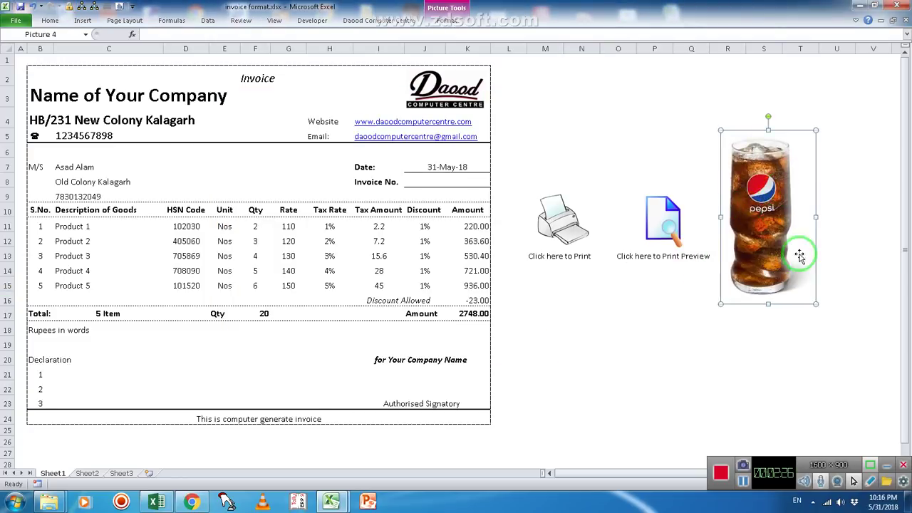
# Step: Assign a new Picture4_Click macro running ActiveSheet.PrintPreview to the Pepsi picture
pyautogui.rightClick(770, 218)
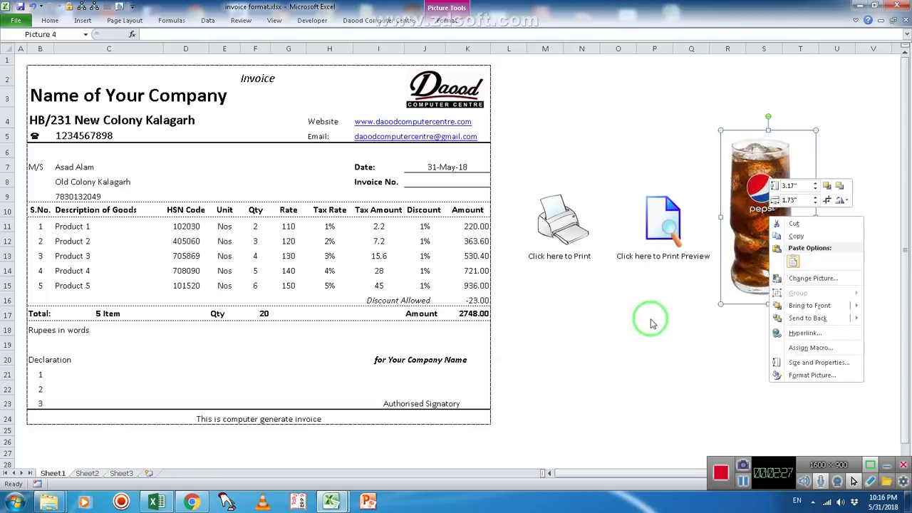
pyautogui.click(810, 348)
pyautogui.moveTo(776, 250)
pyautogui.mouseDown()
pyautogui.moveTo(362, 217)
pyautogui.moveTo(285, 163)
pyautogui.mouseUp()
pyautogui.click(386, 192)
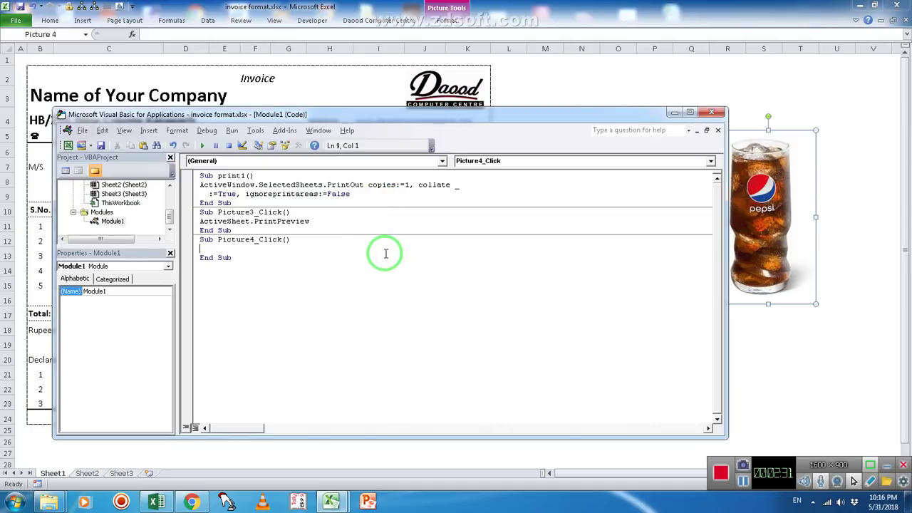
pyautogui.moveTo(356, 114); pyautogui.dragTo(321, 78)
pyautogui.write('activesheet.printprevi')
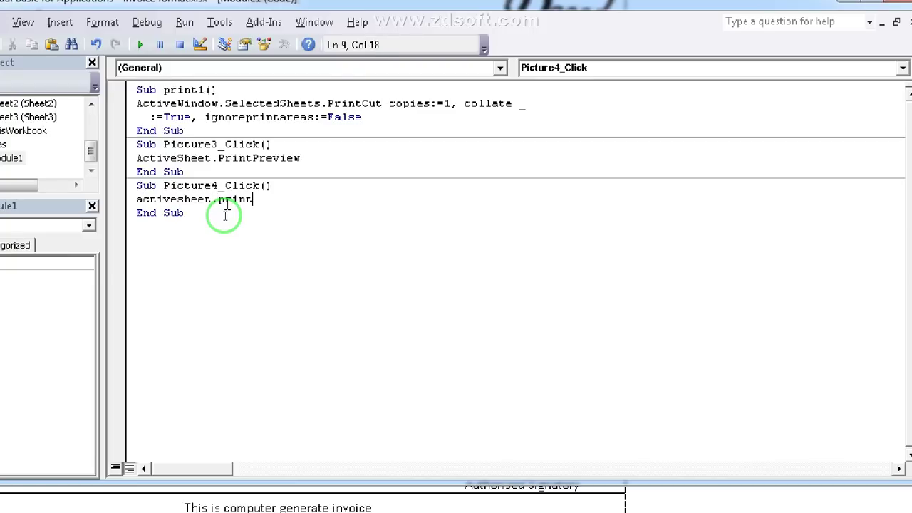
pyautogui.write('ew')
pyautogui.press('Return')
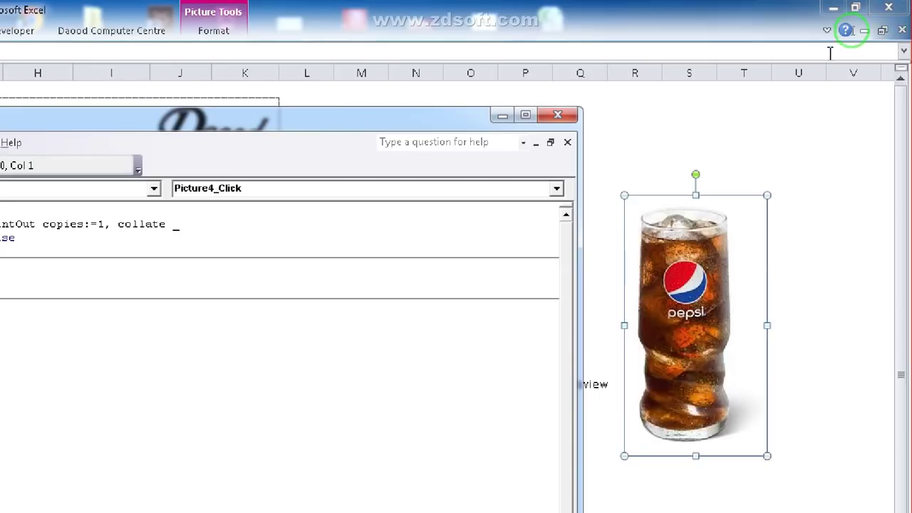
pyautogui.click(502, 117)
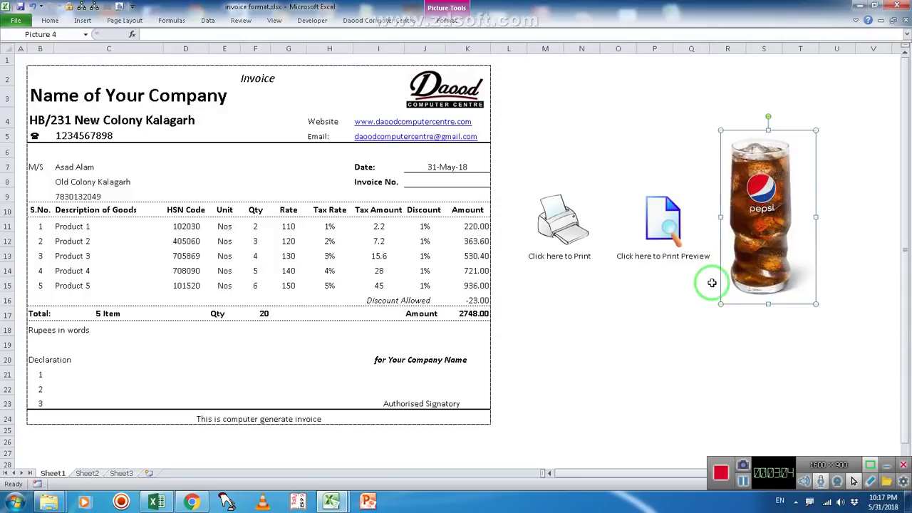
pyautogui.click(712, 282)
pyautogui.click(753, 275)
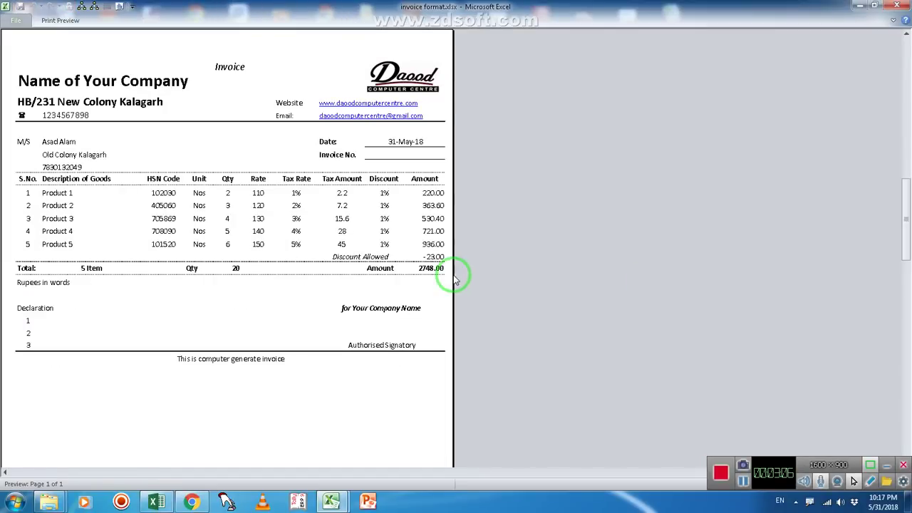
pyautogui.click(72, 21)
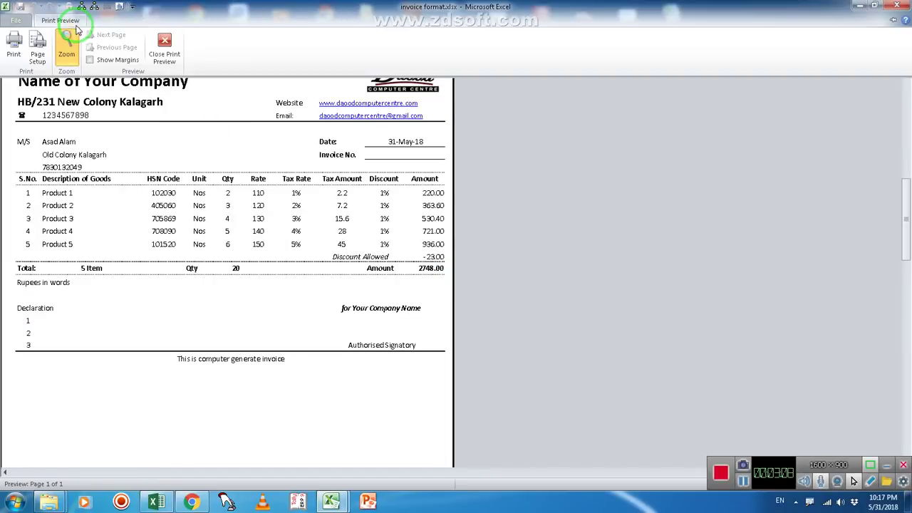
pyautogui.click(164, 42)
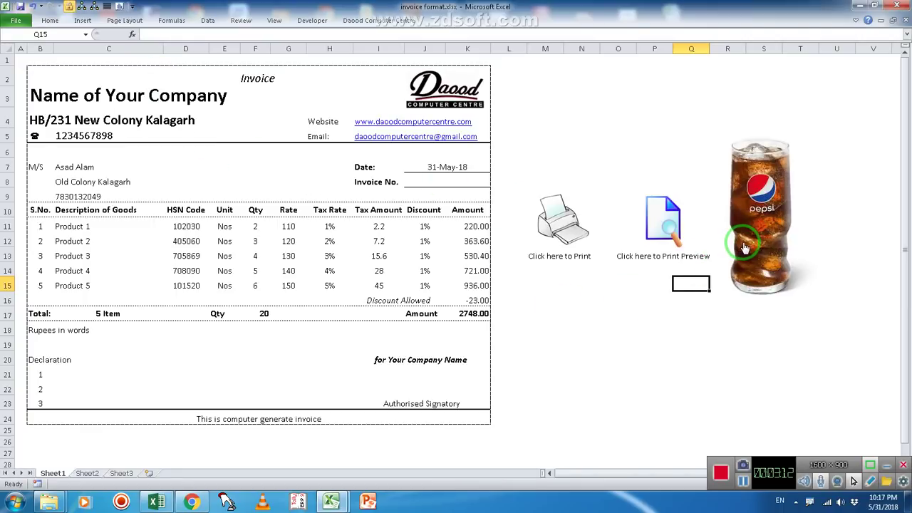
# Step: Open the Pepsi picture's Picture4_Click macro and delete its ActiveSheet.PrintPreview line
pyautogui.rightClick(743, 248)
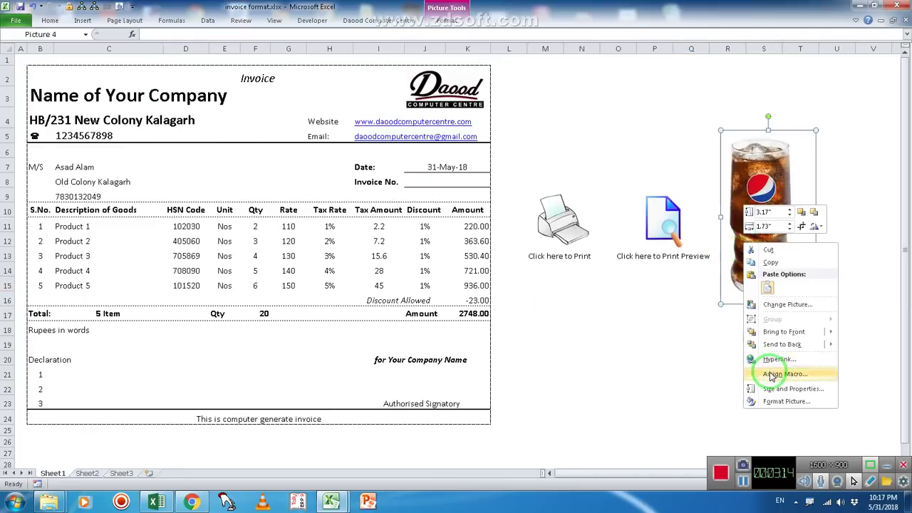
pyautogui.click(763, 372)
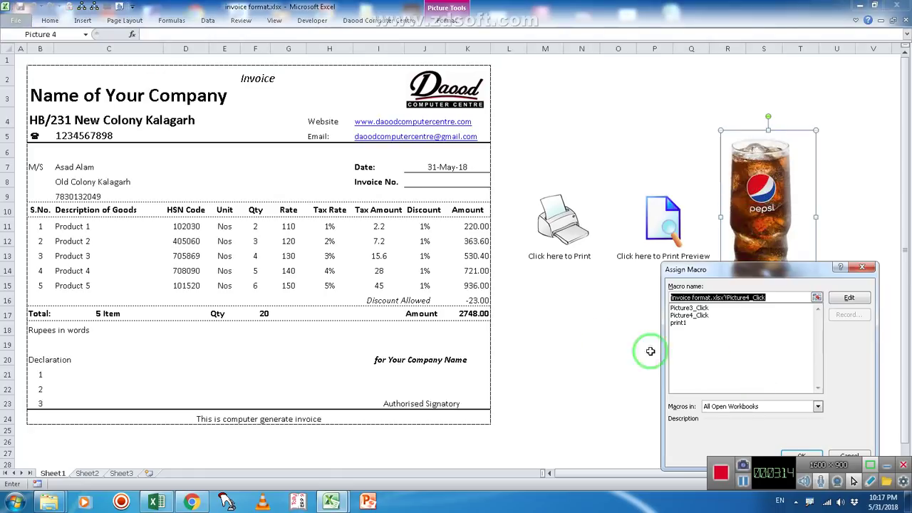
pyautogui.click(848, 300)
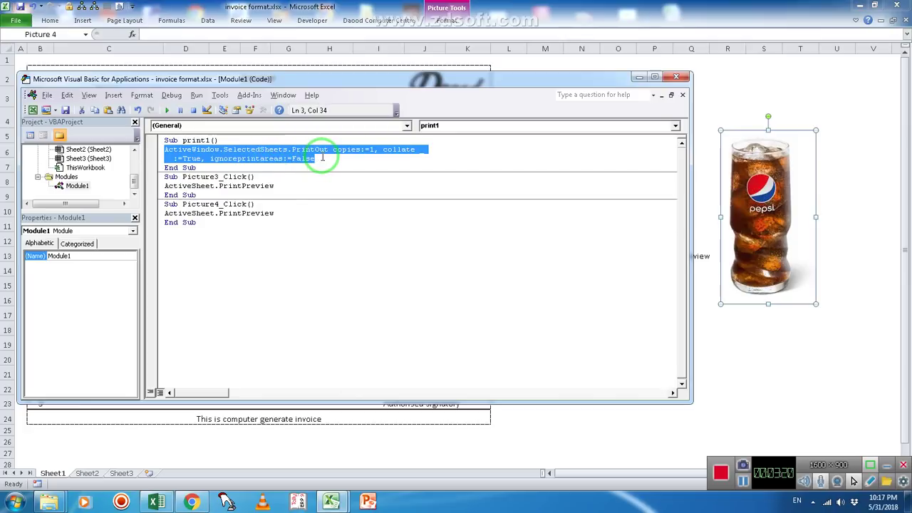
pyautogui.click(188, 238)
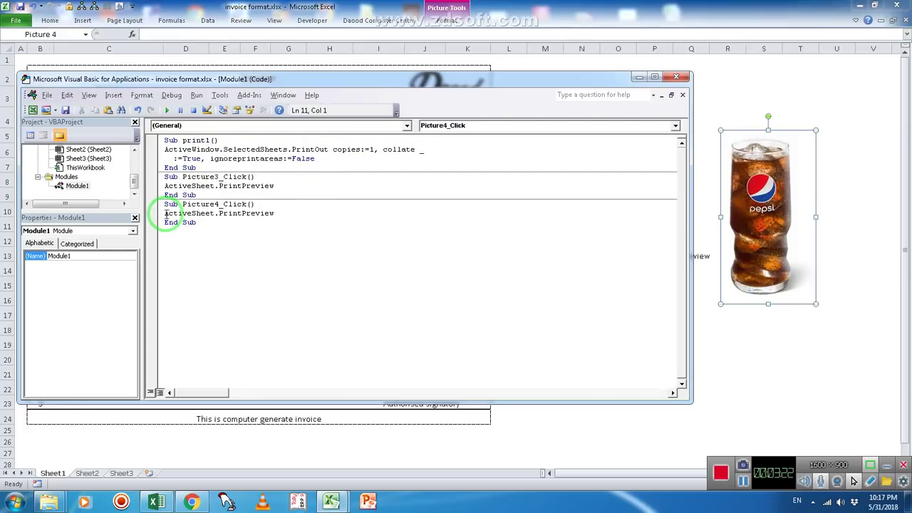
pyautogui.moveTo(164, 213); pyautogui.dragTo(294, 213)
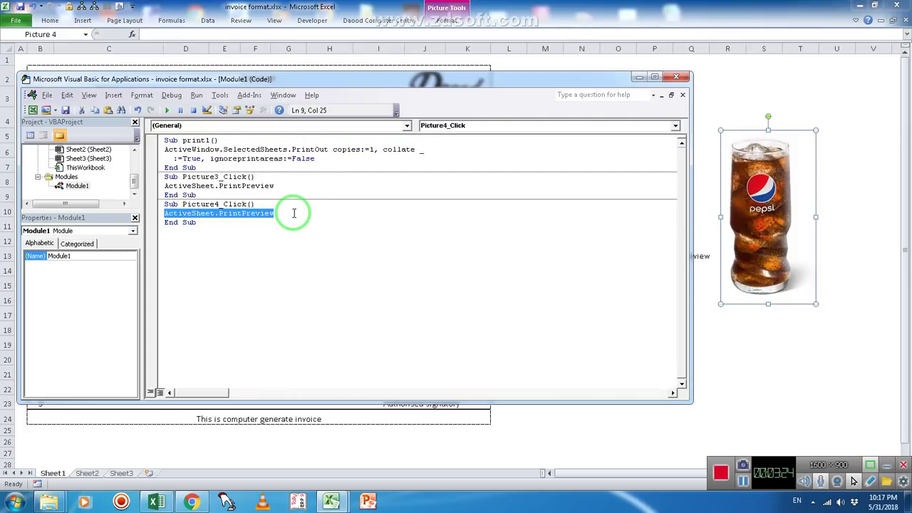
pyautogui.press('BackSpace')
# Step: Write the SelectedSheets.PrintOut line with copies:=1, collate:=True, ignoreprintareas:=False
pyautogui.write('a')
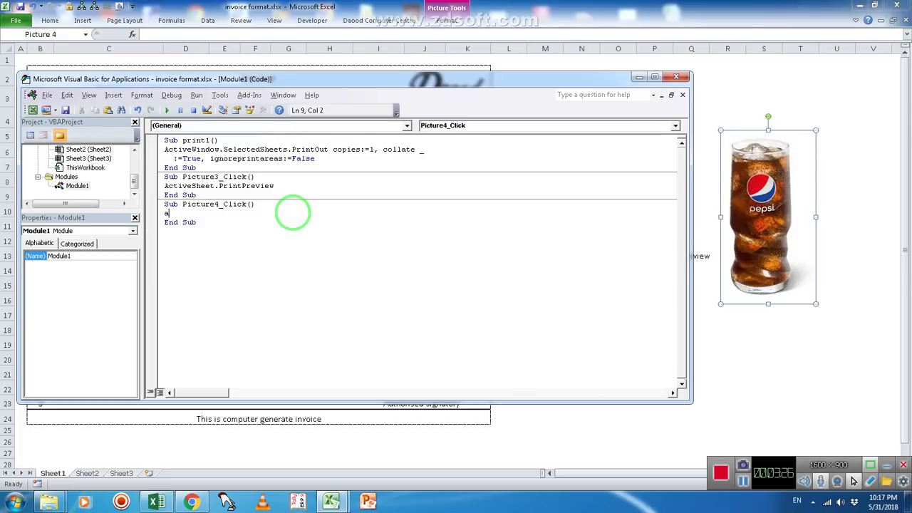
pyautogui.write('cive')
pyautogui.press('BackSpace')
pyautogui.press('BackSpace')
pyautogui.write('tivewind')
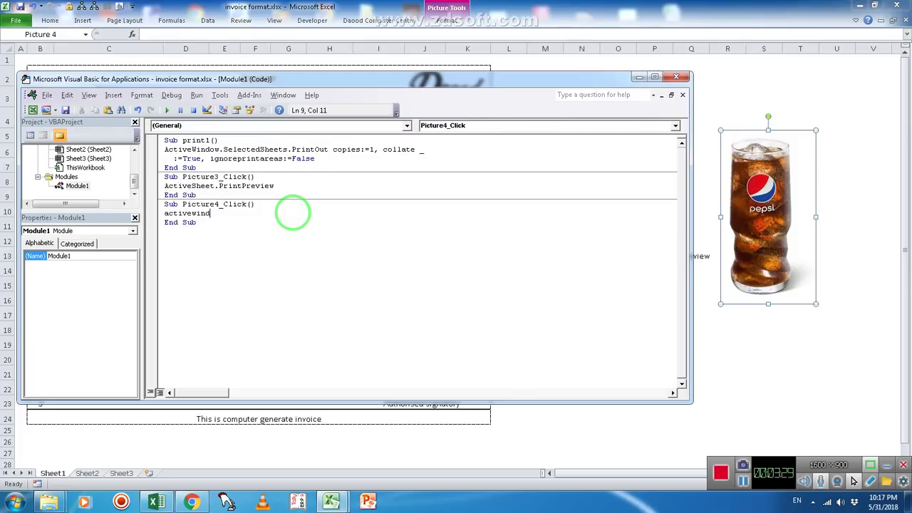
pyautogui.write('o.selec')
pyautogui.write('tedsheets.')
pyautogui.write('printout')
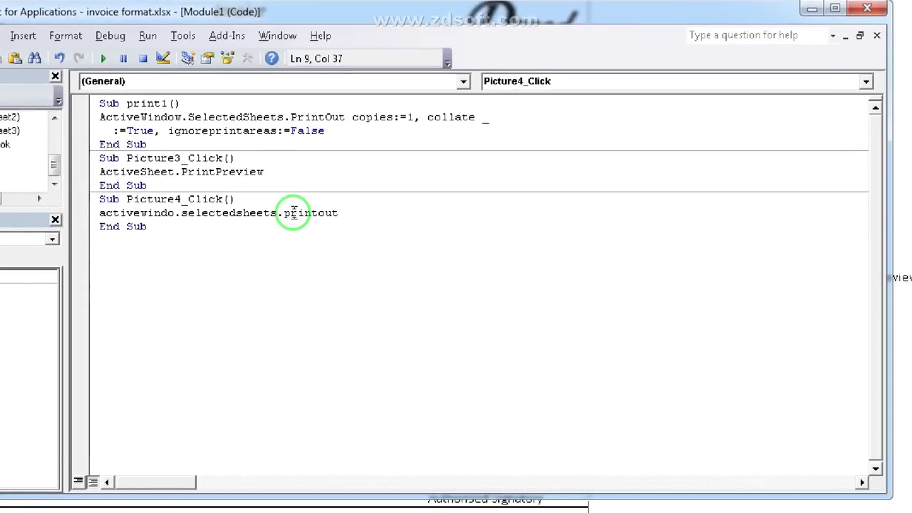
pyautogui.write(' copies:')
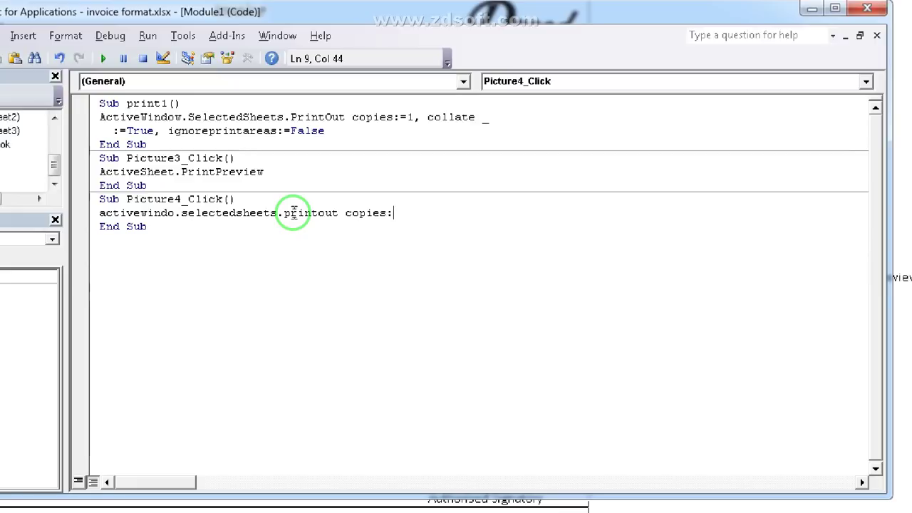
pyautogui.write('=1')
pyautogui.write(', ')
pyautogui.write('collate ')
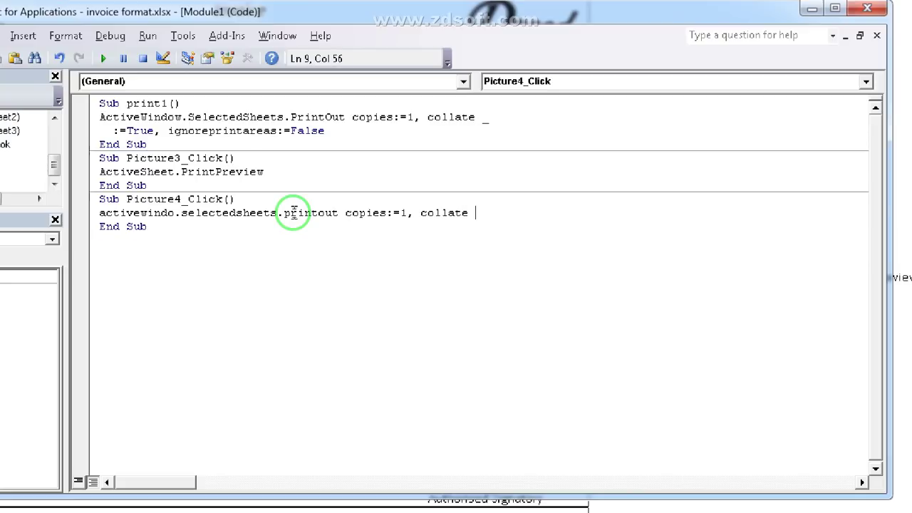
pyautogui.write('_')
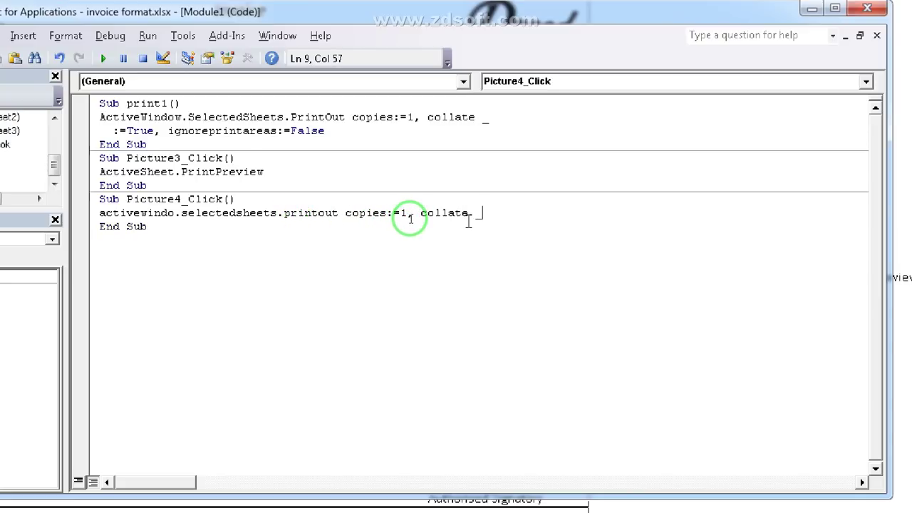
pyautogui.press('Return')
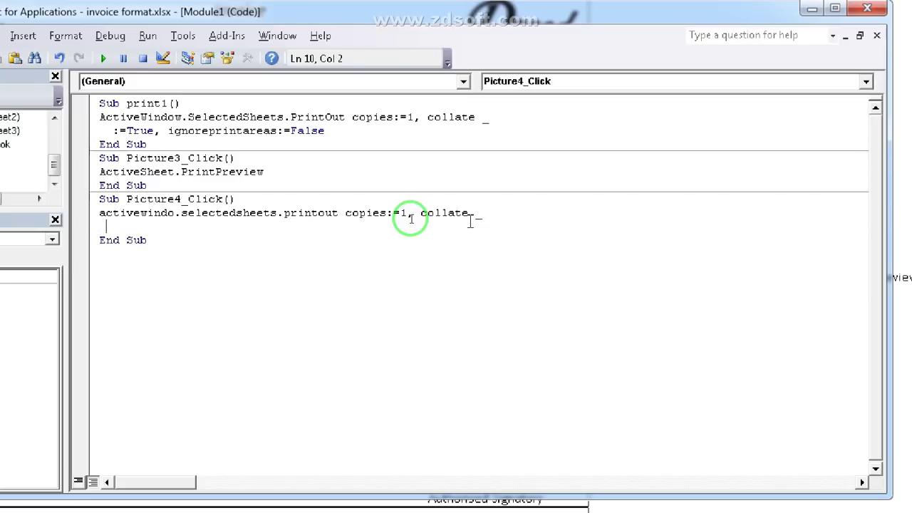
pyautogui.write(':=true,')
pyautogui.write(' ignore')
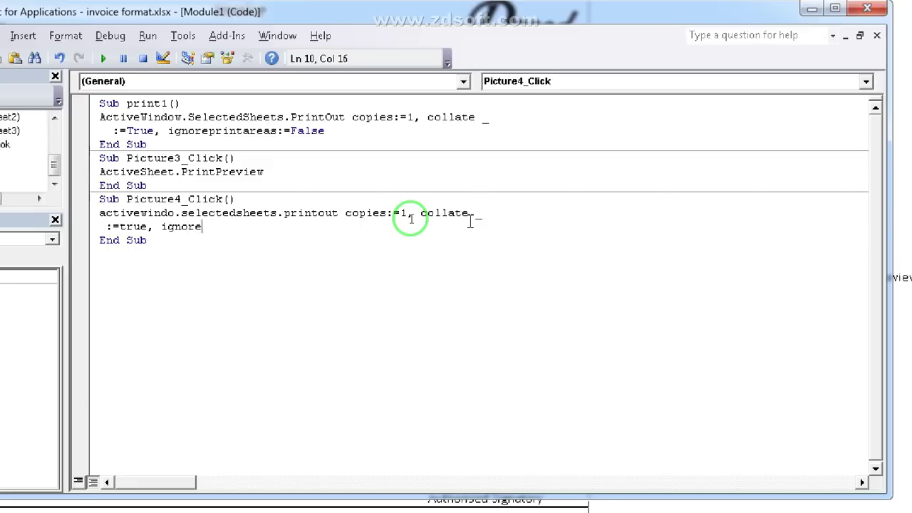
pyautogui.write('pr')
pyautogui.write('intarea')
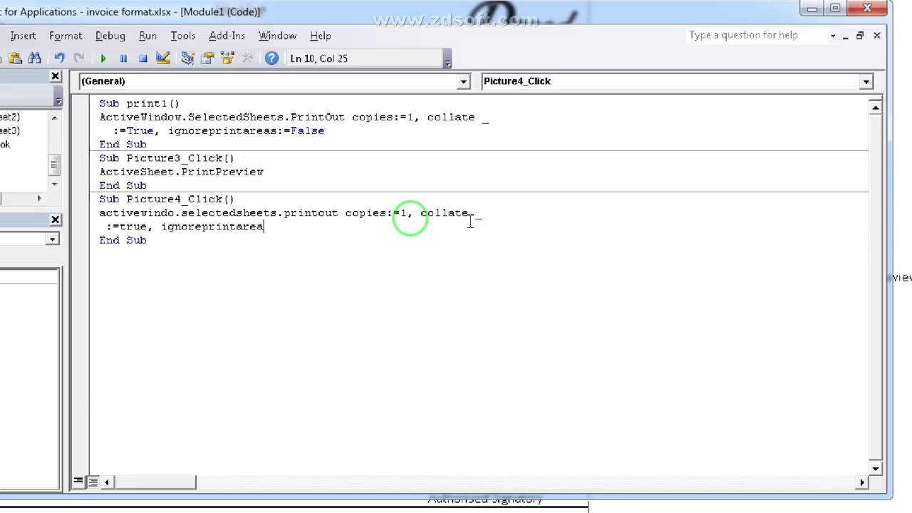
pyautogui.write('s:=fals')
pyautogui.write('e')
pyautogui.press('Return')
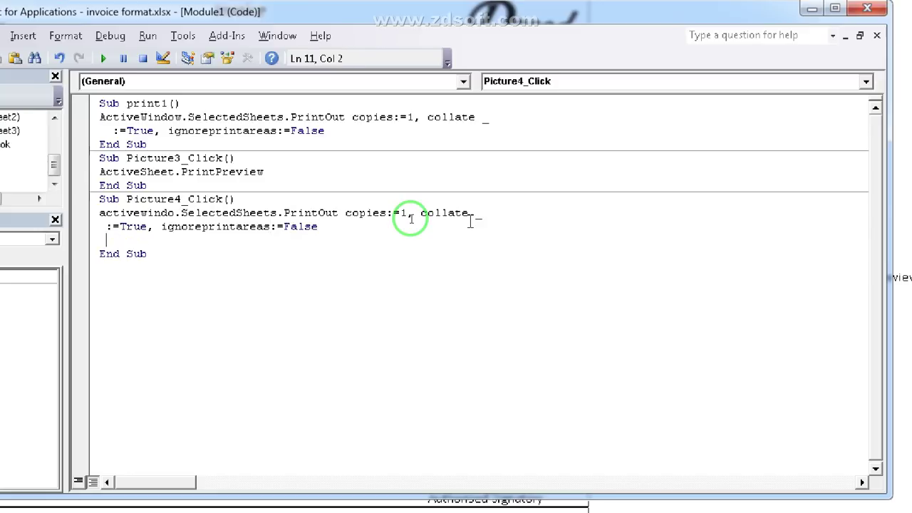
pyautogui.press('Delete')
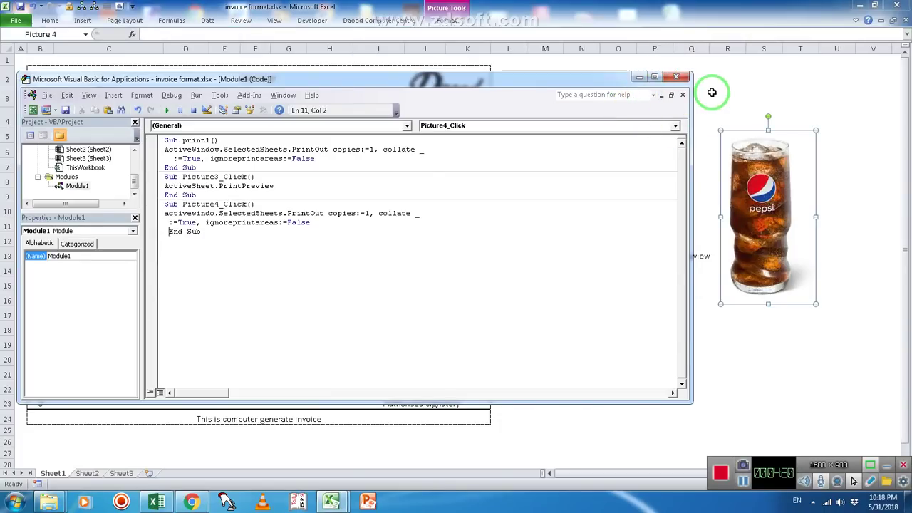
# Step: Debug run-time error 424 by correcting activewindo to activewindow, then reset the macro
pyautogui.click(833, 135)
pyautogui.click(751, 182)
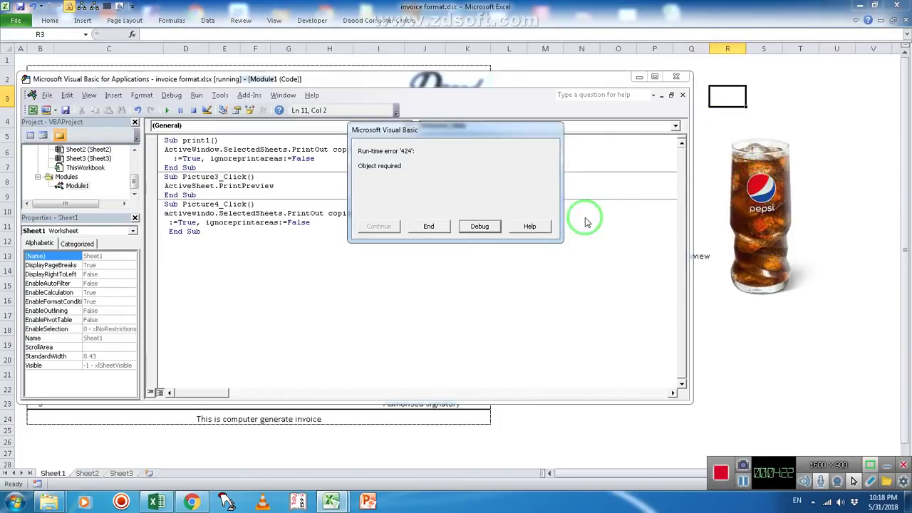
pyautogui.click(480, 227)
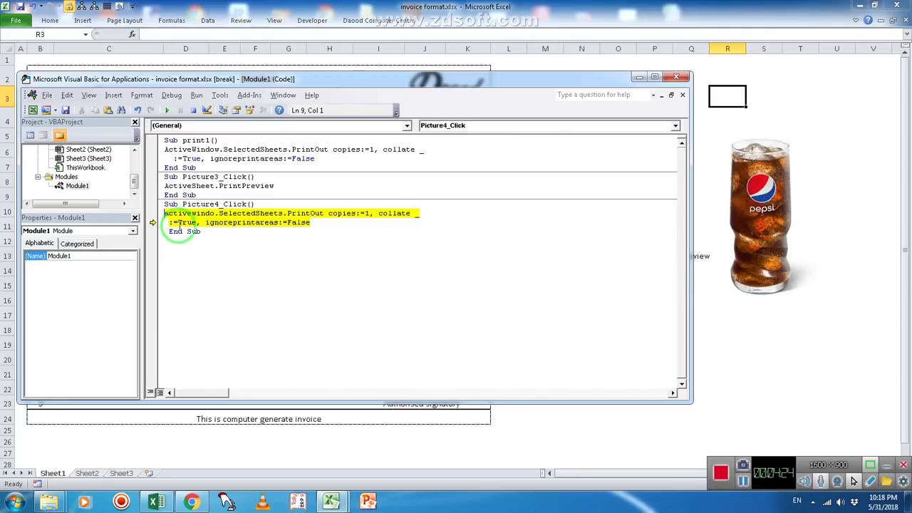
pyautogui.click(216, 214)
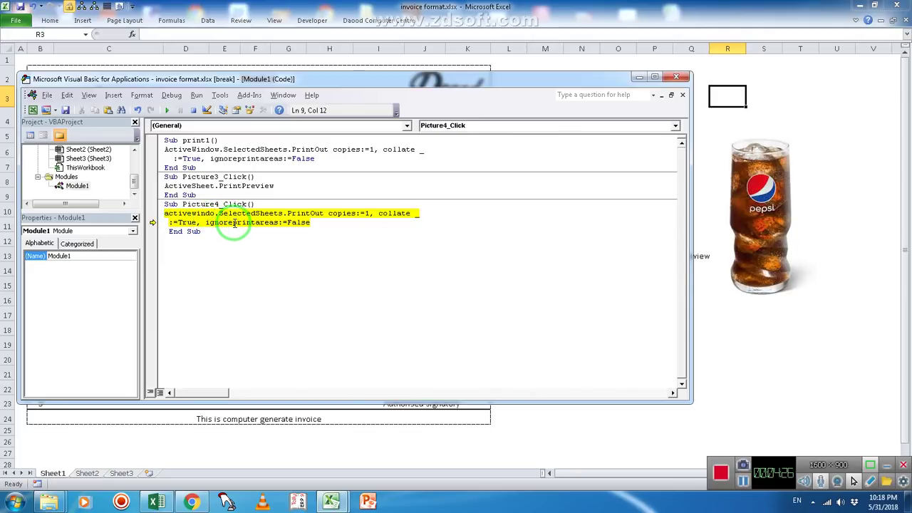
pyautogui.write('w')
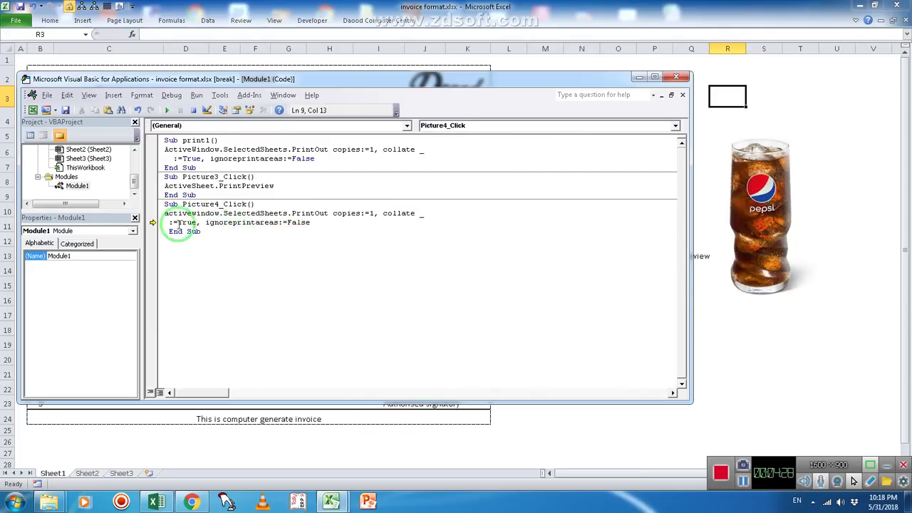
pyautogui.click(193, 110)
# Step: Run the Pepsi picture's print macro again and dismiss the printer not-ready message
pyautogui.click(712, 329)
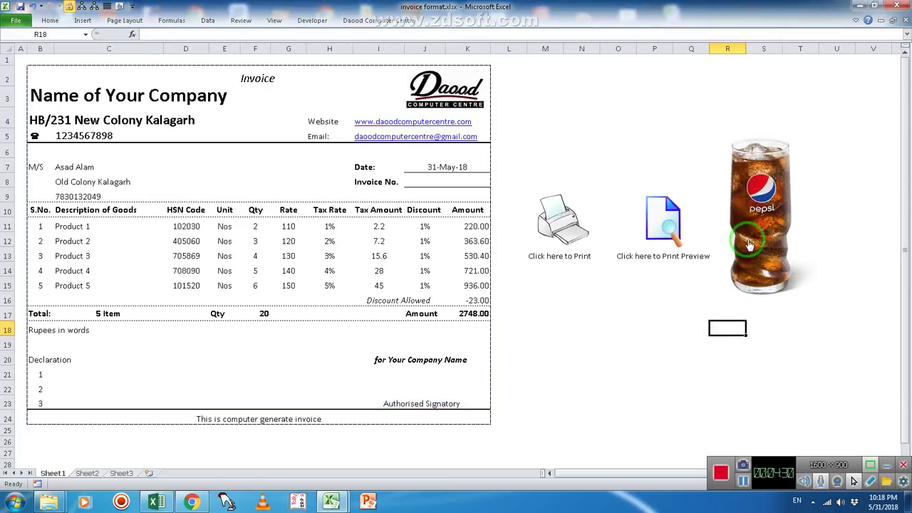
pyautogui.click(747, 240)
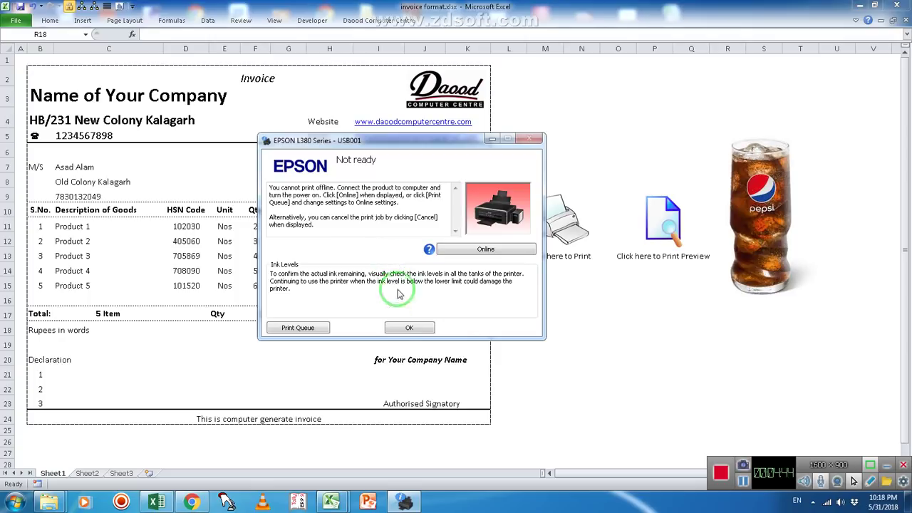
pyautogui.click(409, 327)
pyautogui.click(566, 327)
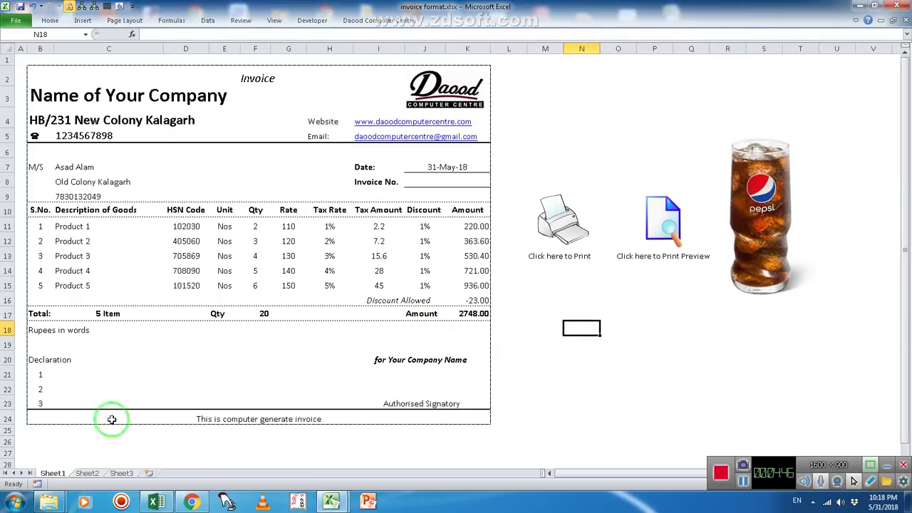